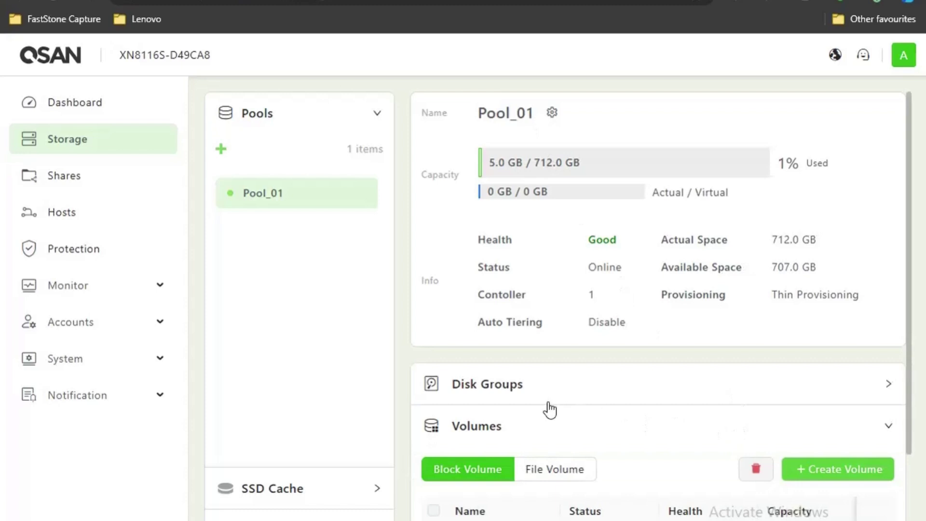
Switch the Volumes list to file volumes, showing Volume_01 online and optimal at 20.0 GB
{"action": "left_click", "coordinate": [590, 471]}
{"action": "scroll", "coordinate": [561, 460], "scroll_direction": "down", "scroll_amount": 1}
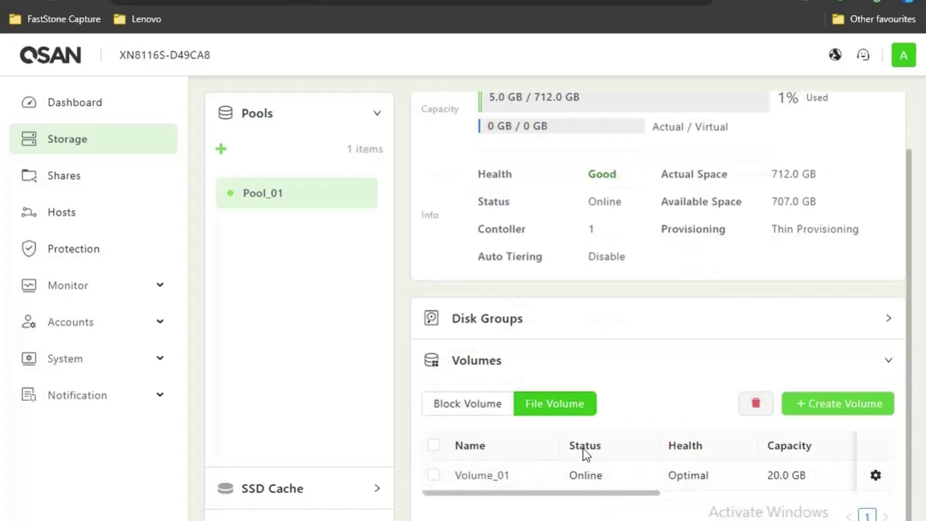
Create a normal 10 GB file volume in Pool_01, renamed from Volume_02 to FTP
{"action": "left_click", "coordinate": [841, 414]}
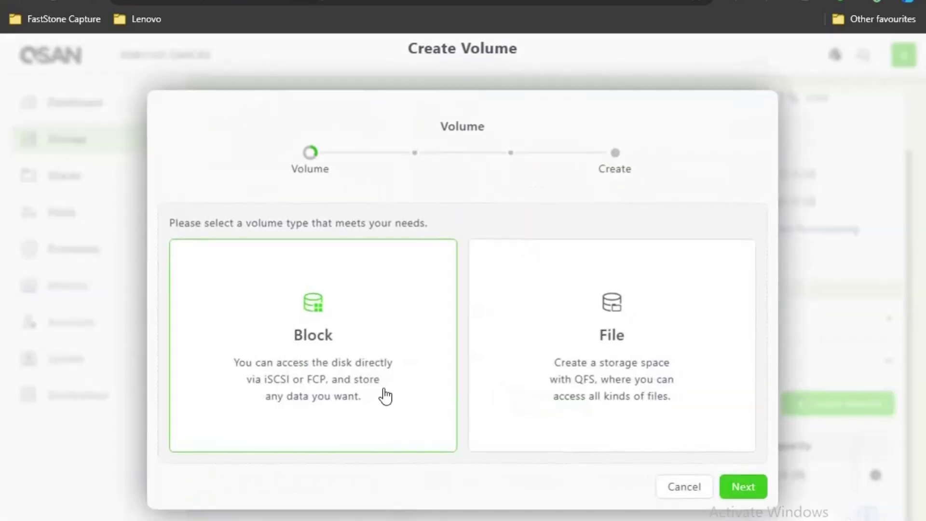
{"action": "left_click", "coordinate": [646, 405]}
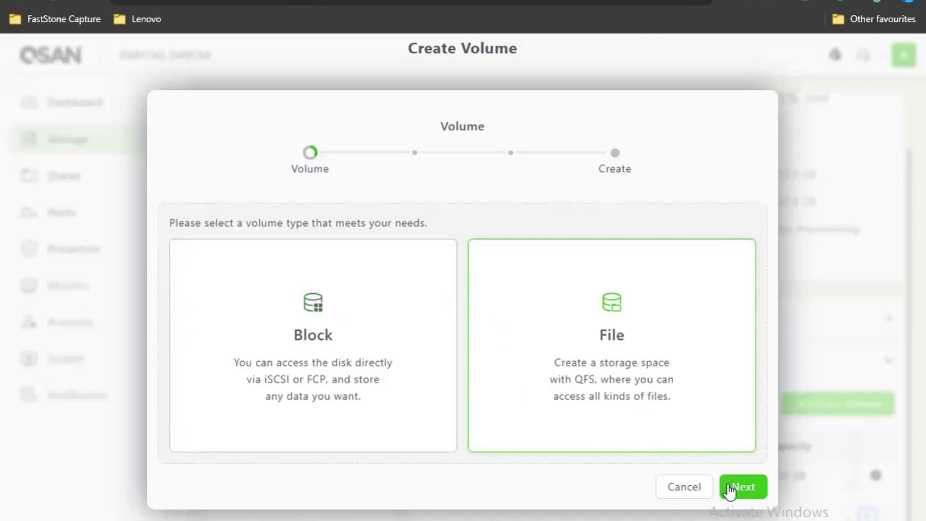
{"action": "left_click", "coordinate": [737, 489]}
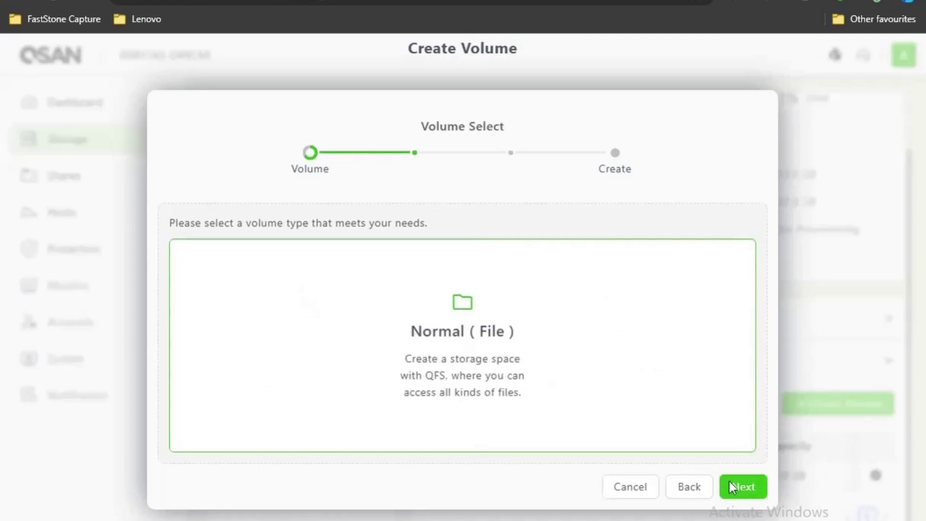
{"action": "left_click", "coordinate": [733, 487]}
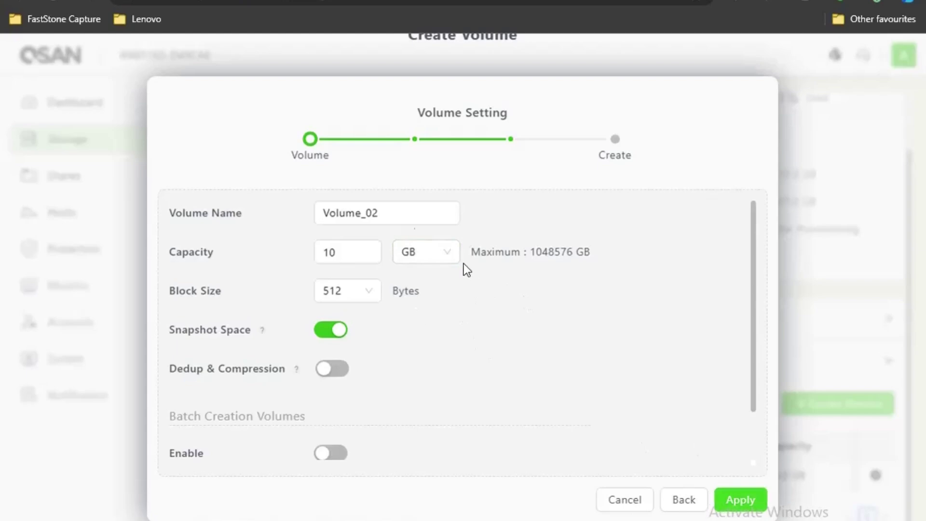
{"action": "left_click_drag", "start_coordinate": [395, 211], "coordinate": [311, 211]}
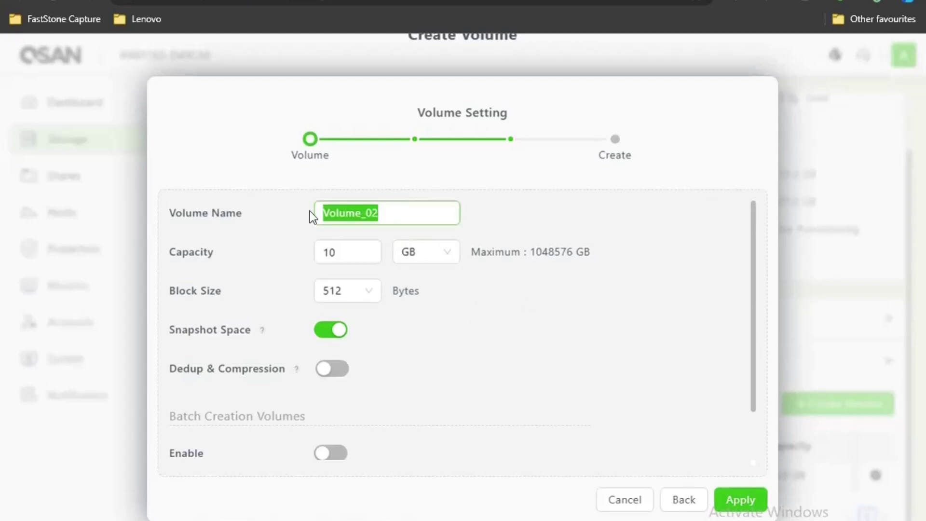
{"action": "type", "text": "FTP"}
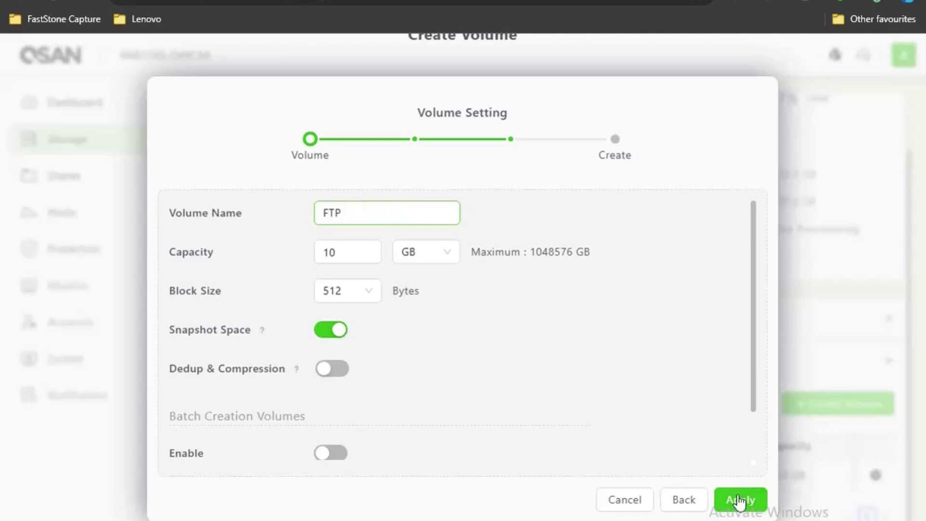
{"action": "left_click", "coordinate": [738, 502]}
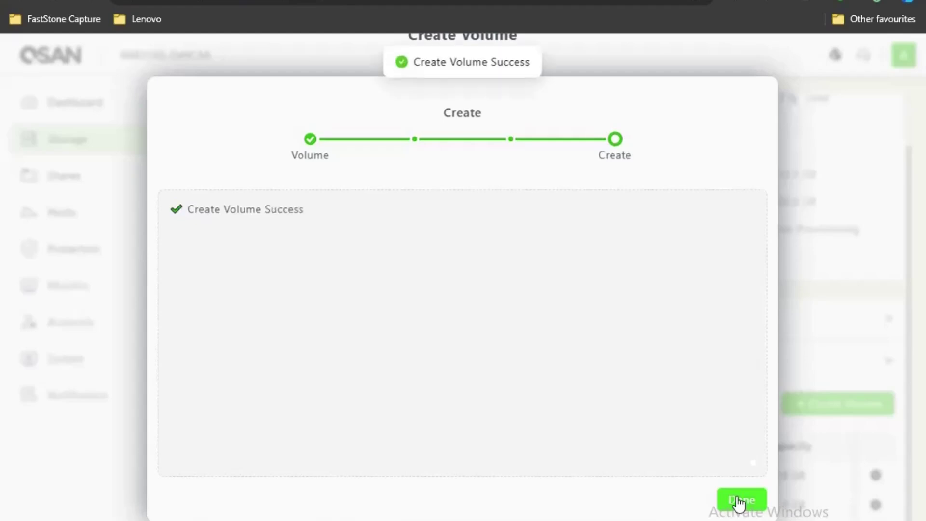
{"action": "left_click", "coordinate": [739, 503]}
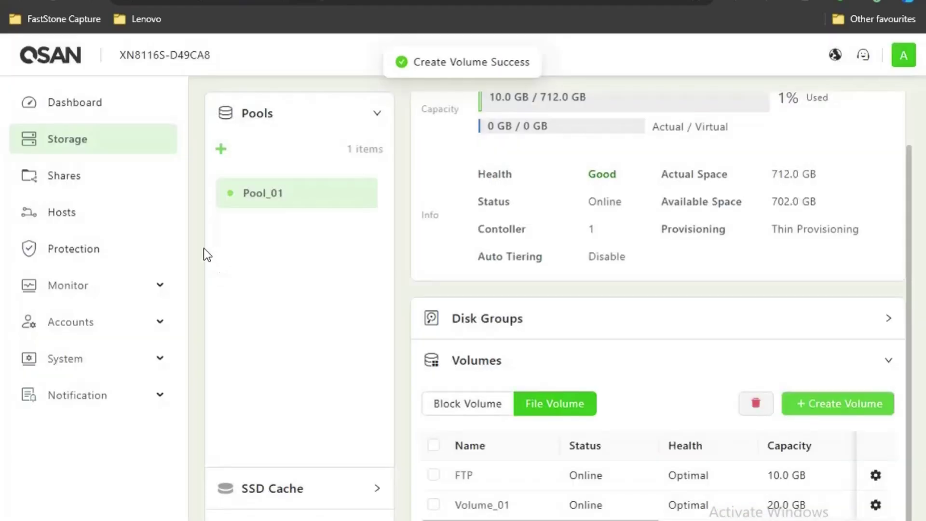
Go to the Shares page listing the existing share t1 on Pool_01 > Volume_01
{"action": "left_click", "coordinate": [72, 175]}
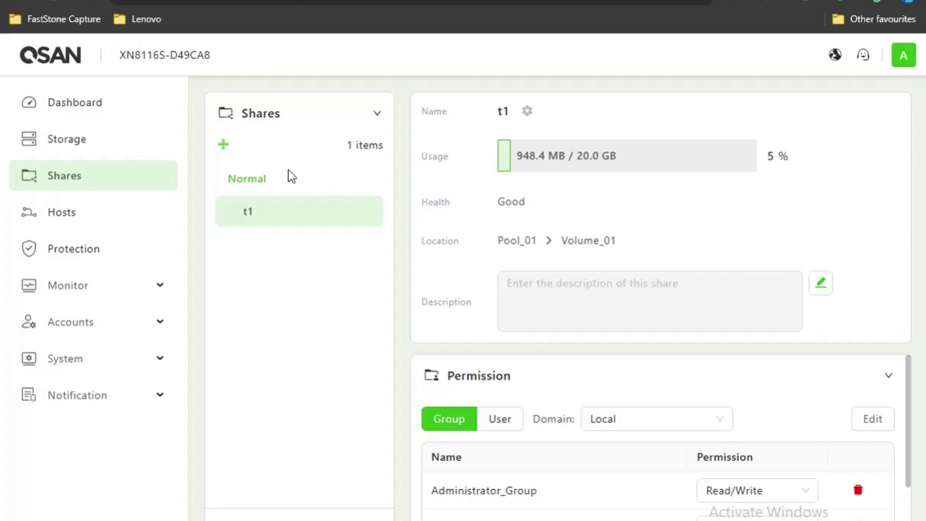
Start a standard share named ftp on the FTP file volume and advance to permissions
{"action": "left_click", "coordinate": [224, 151]}
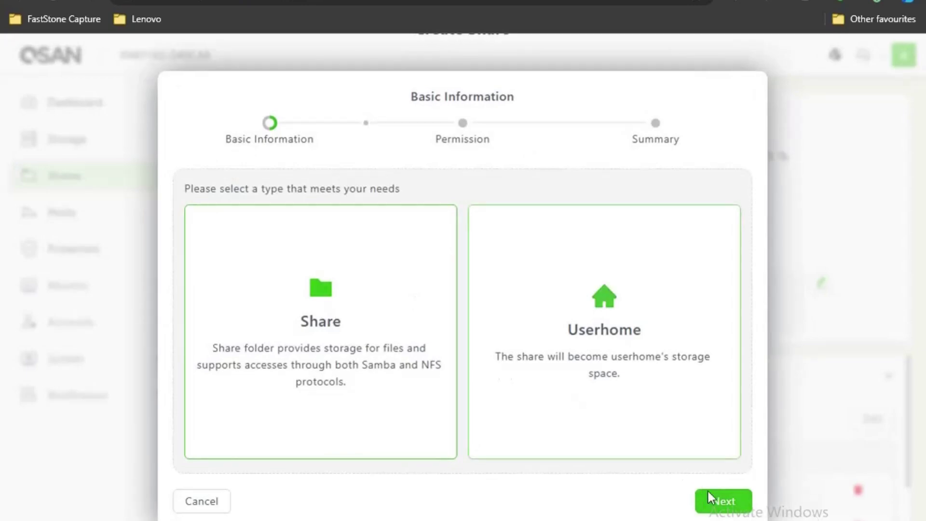
{"action": "left_click", "coordinate": [720, 504]}
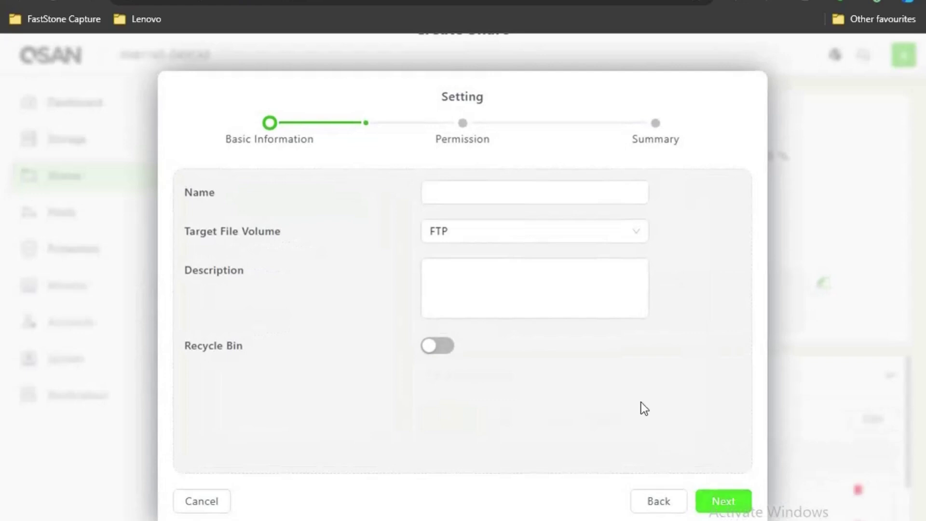
{"action": "left_click", "coordinate": [447, 189]}
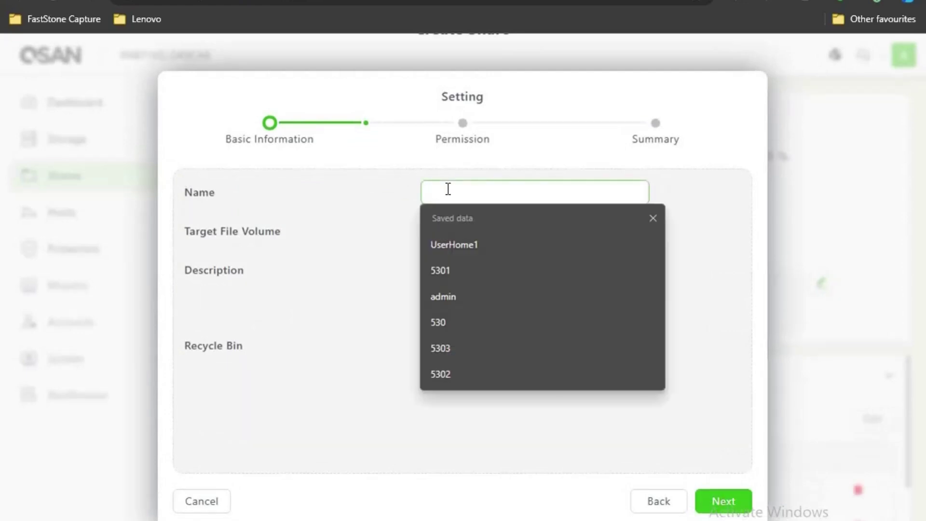
{"action": "type", "text": "ftp"}
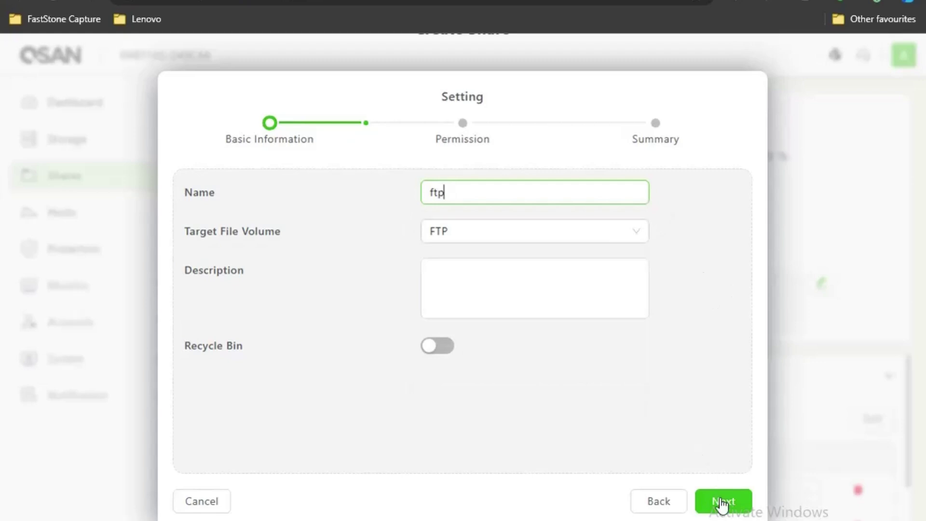
{"action": "left_click", "coordinate": [718, 501]}
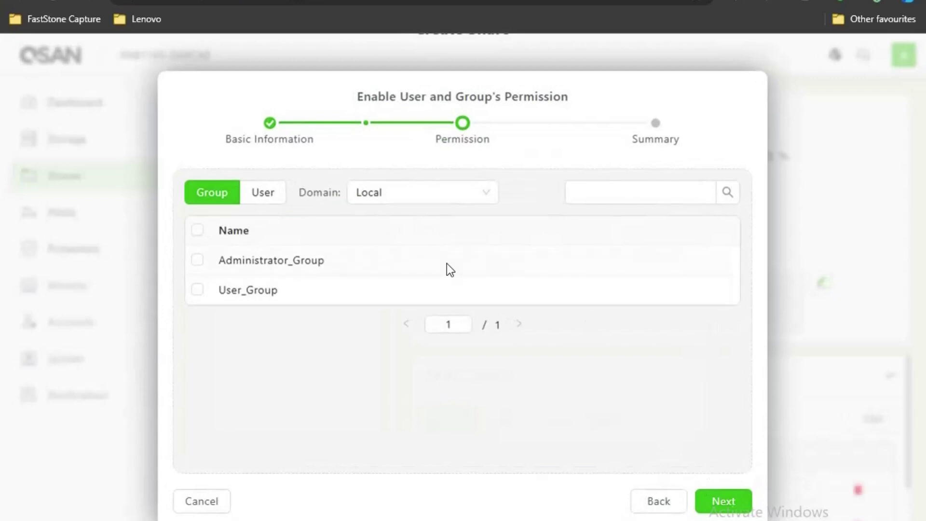
Grant Administrator_Group, User_Group and the admin user access, then reach the share summary
{"action": "left_click", "coordinate": [198, 230]}
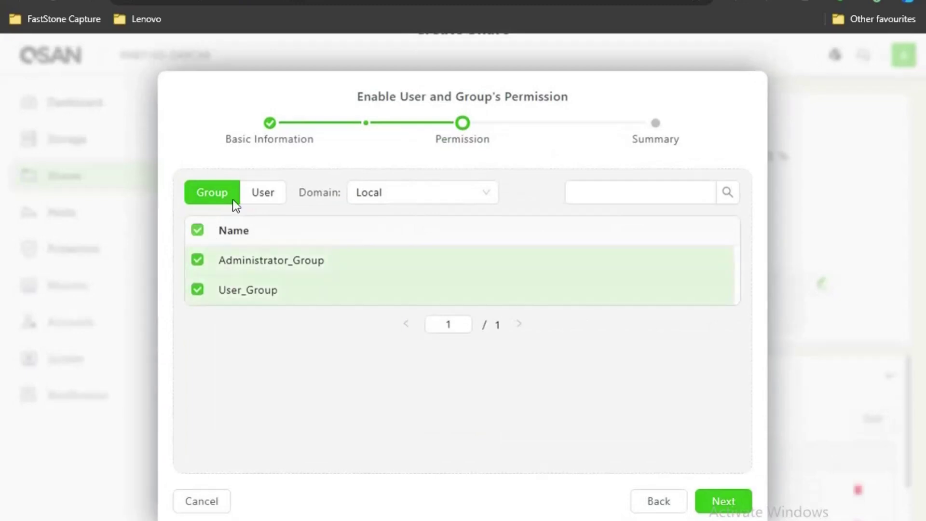
{"action": "left_click", "coordinate": [256, 200]}
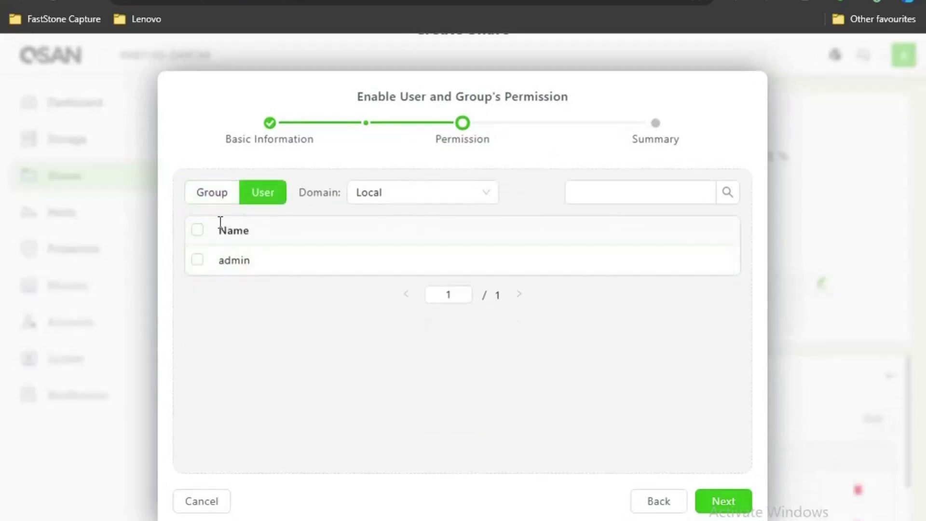
{"action": "left_click", "coordinate": [198, 231]}
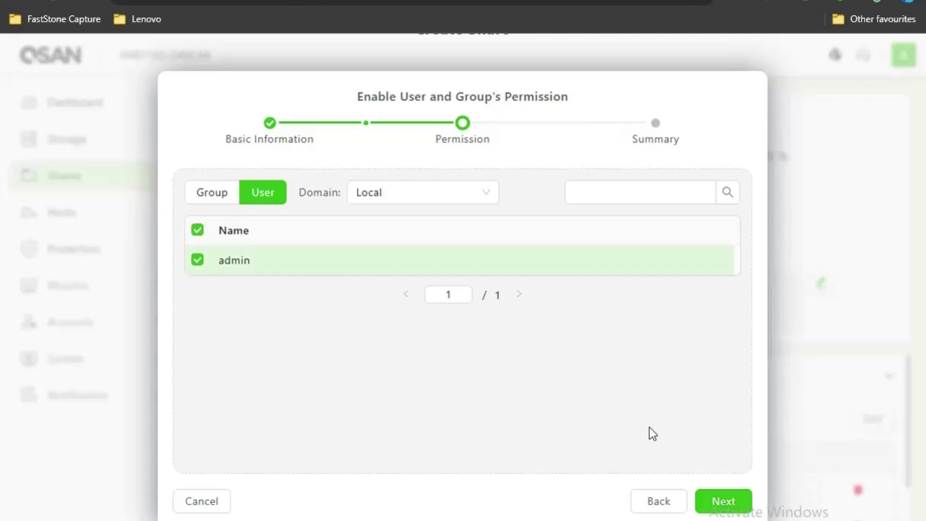
{"action": "left_click", "coordinate": [715, 498]}
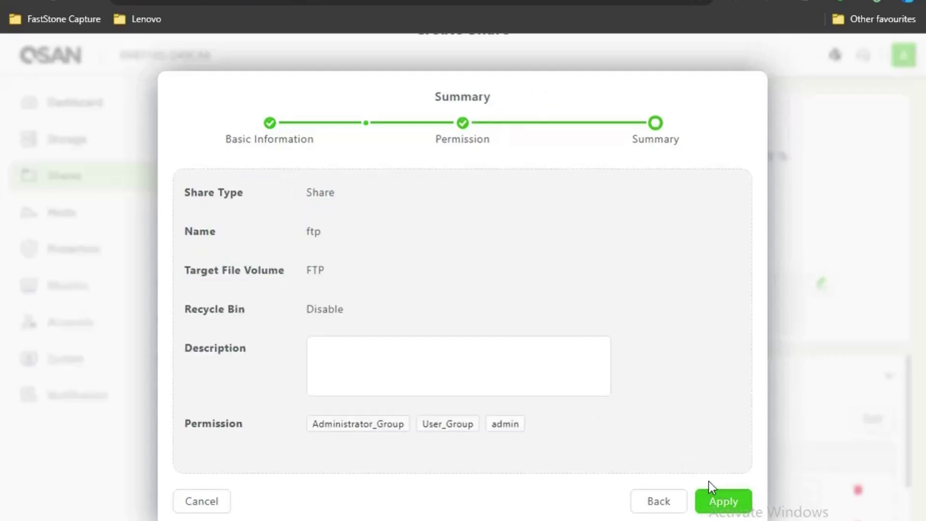
Apply the ftp share creation and go to the Hosts page
{"action": "left_click", "coordinate": [724, 507]}
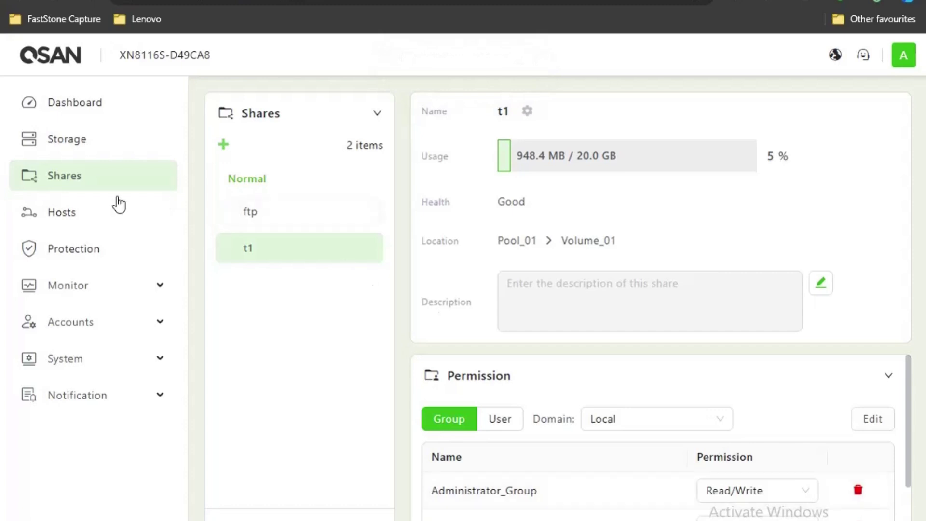
{"action": "left_click", "coordinate": [90, 214]}
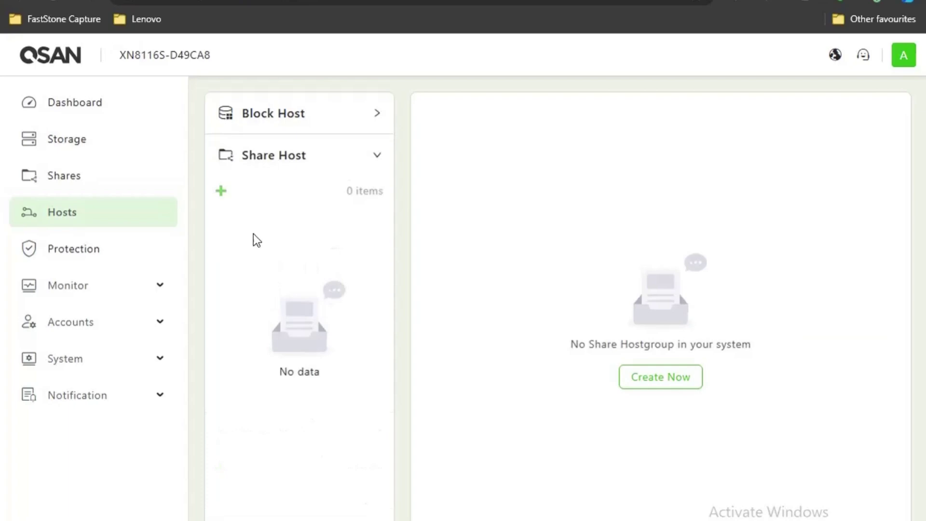
Create ShareHostGroup_001 with FTP protocol, all hosts allowed, and the ftp share attached
{"action": "left_click", "coordinate": [220, 192]}
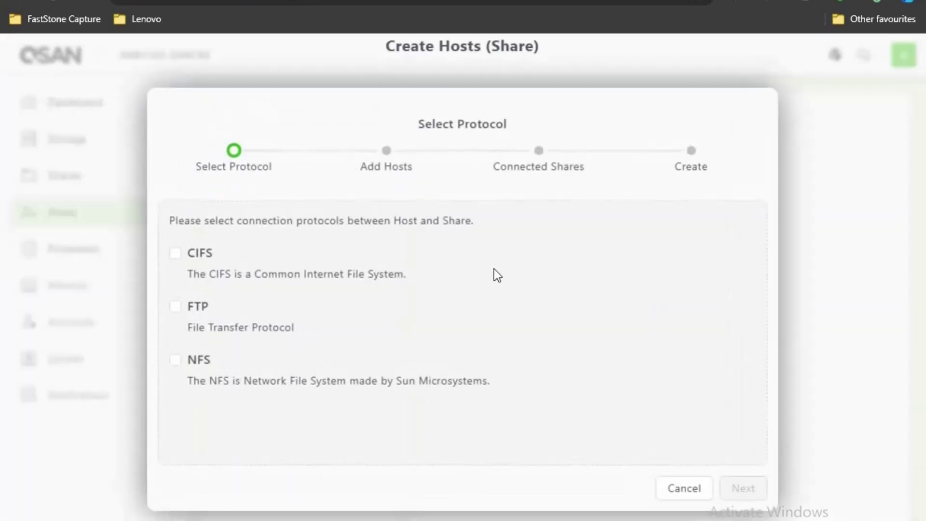
{"action": "left_click", "coordinate": [175, 310]}
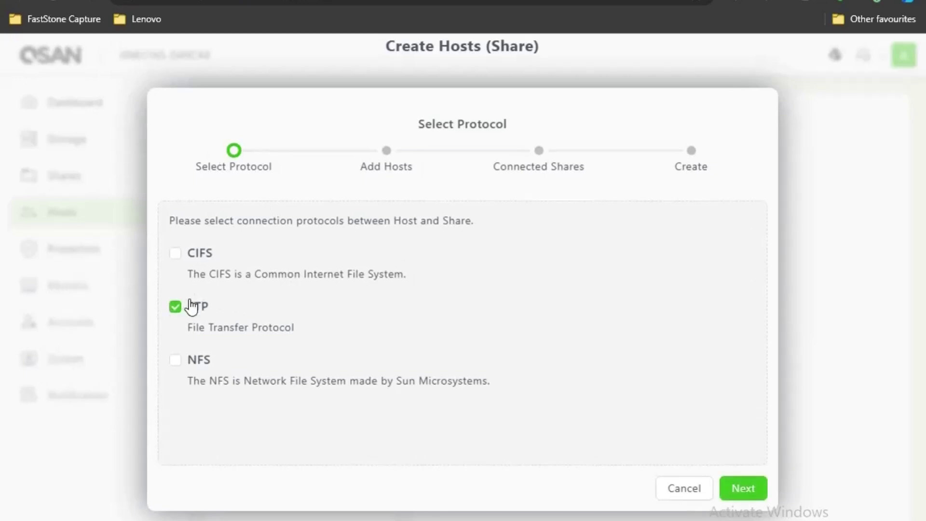
{"action": "left_click", "coordinate": [738, 488]}
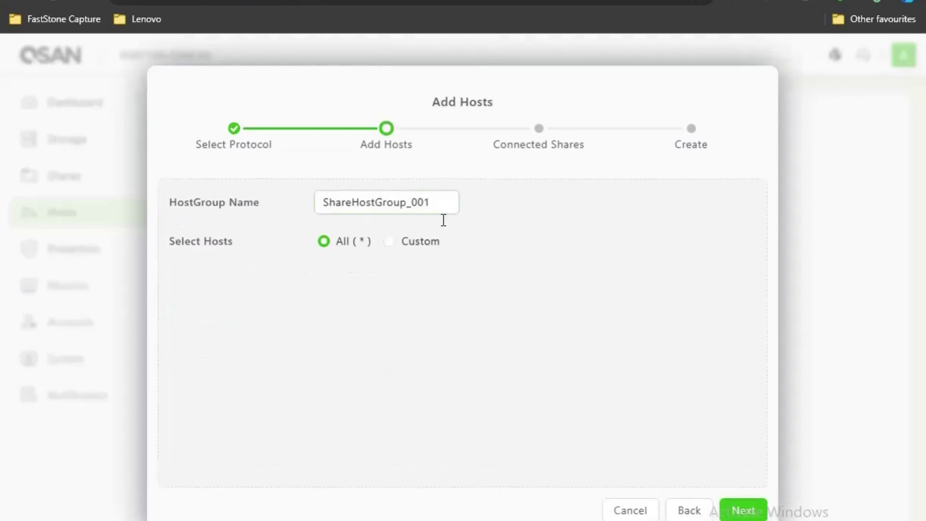
{"action": "left_click", "coordinate": [741, 511]}
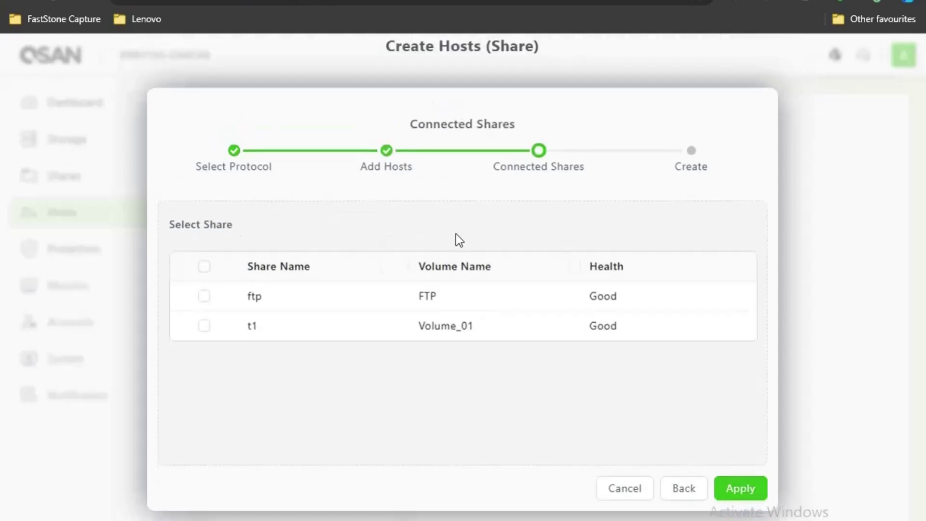
{"action": "left_click", "coordinate": [202, 298]}
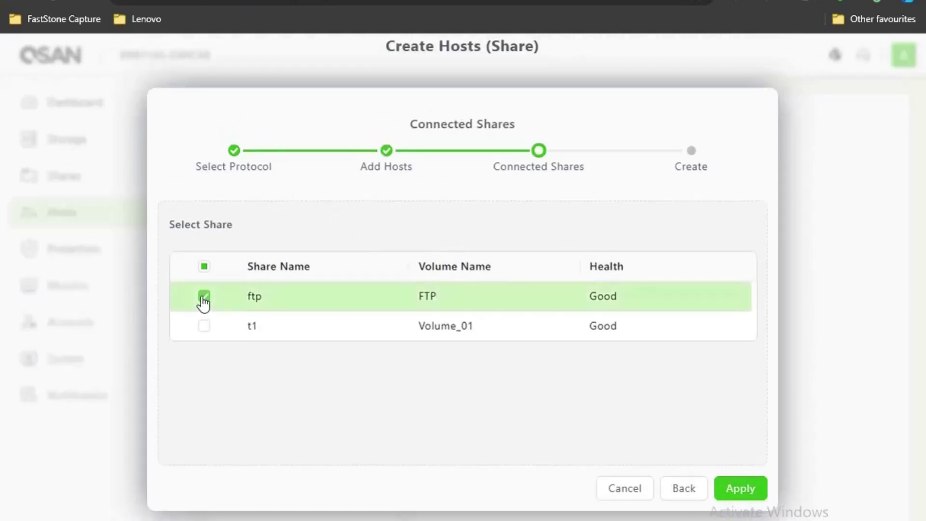
{"action": "left_click", "coordinate": [738, 489]}
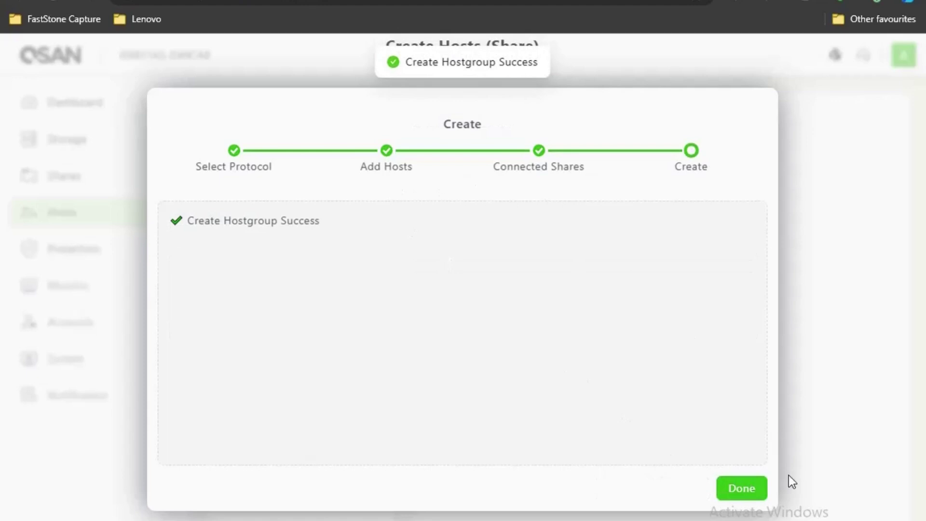
{"action": "left_click", "coordinate": [728, 488]}
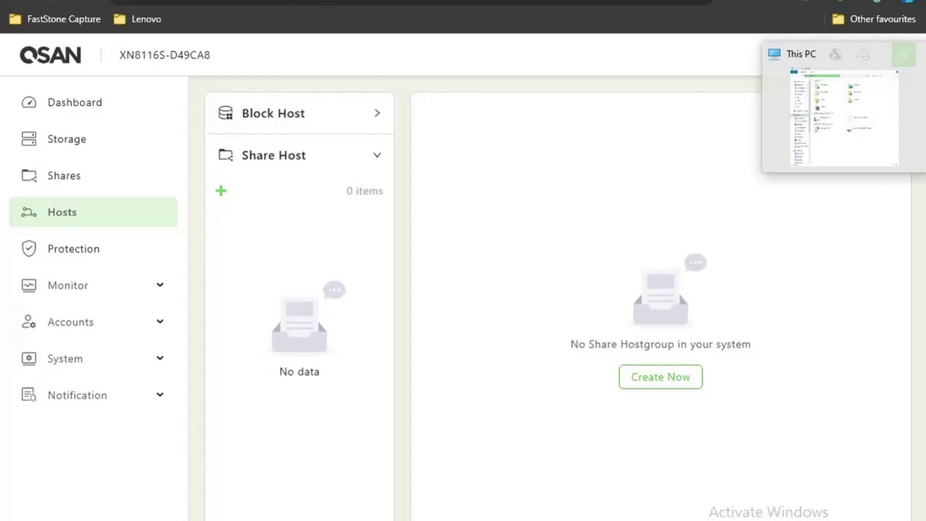
Browse This PC to ftp://192.168.222.57 and log on with the administrator username and password
{"action": "left_click", "coordinate": [809, 111]}
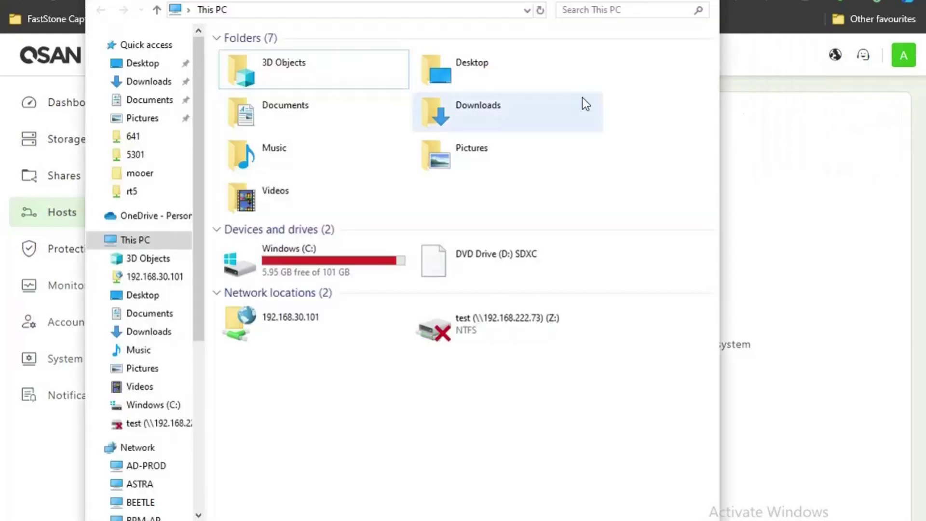
{"action": "left_click", "coordinate": [290, 9]}
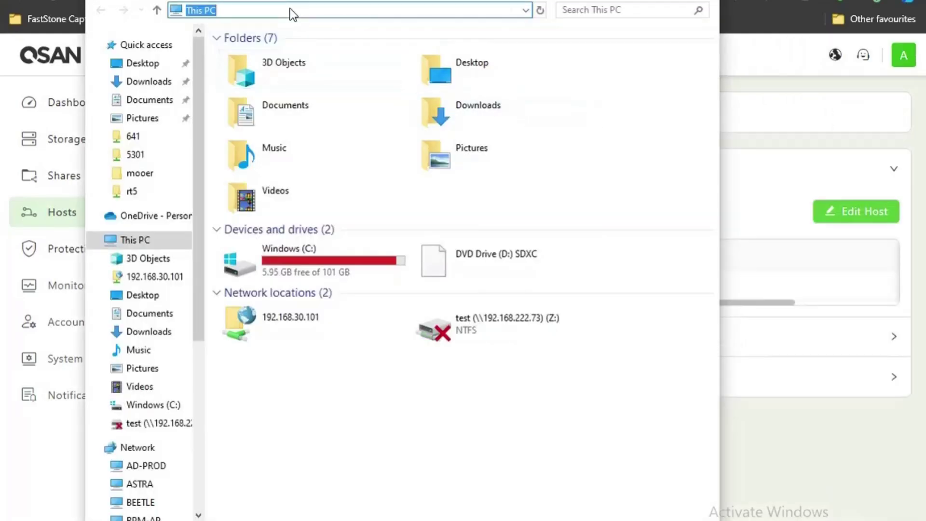
{"action": "type", "text": "ftp:"}
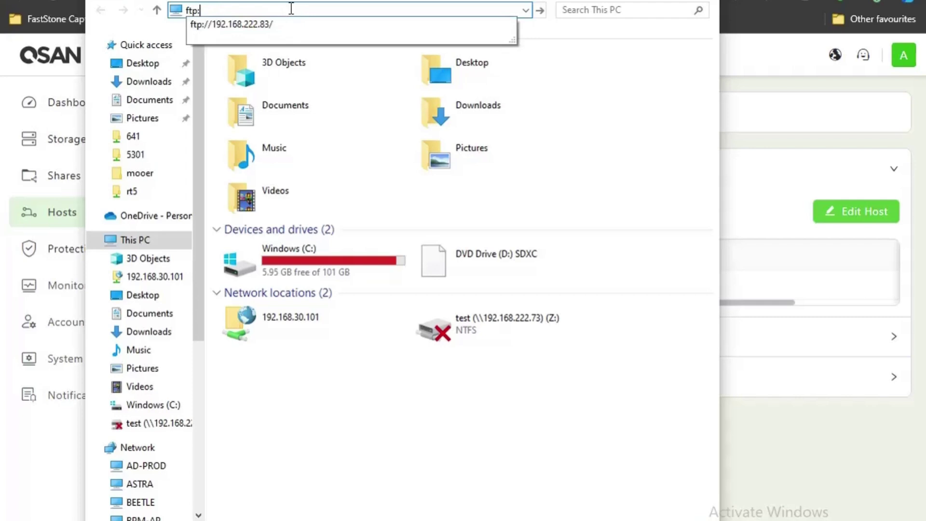
{"action": "type", "text": "//192.168.222.5"}
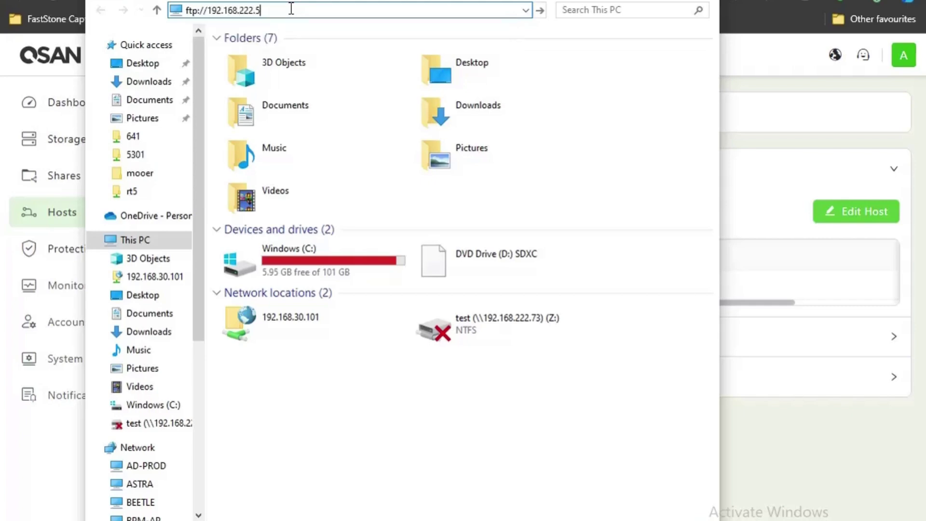
{"action": "type", "text": "7"}
{"action": "key", "text": "Return"}
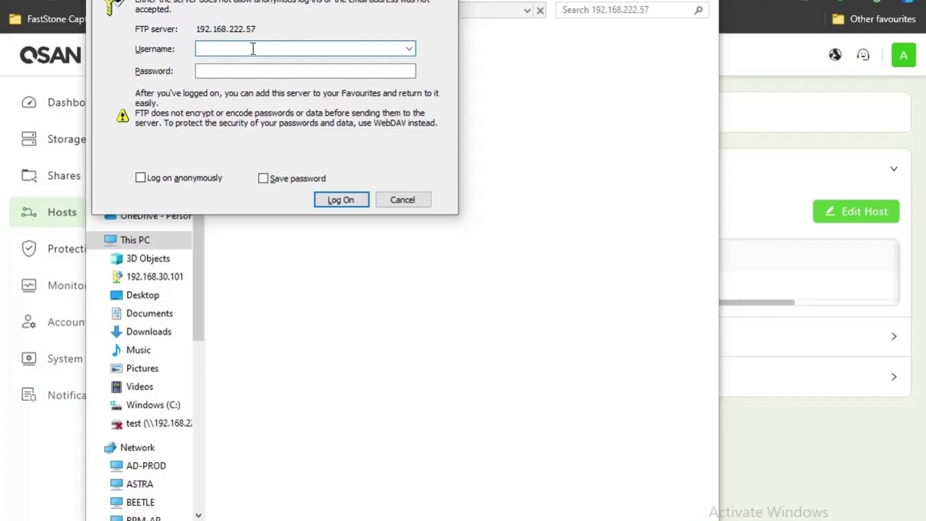
{"action": "type", "text": "admin"}
{"action": "left_click", "coordinate": [237, 72]}
{"action": "type", "text": "1234"}
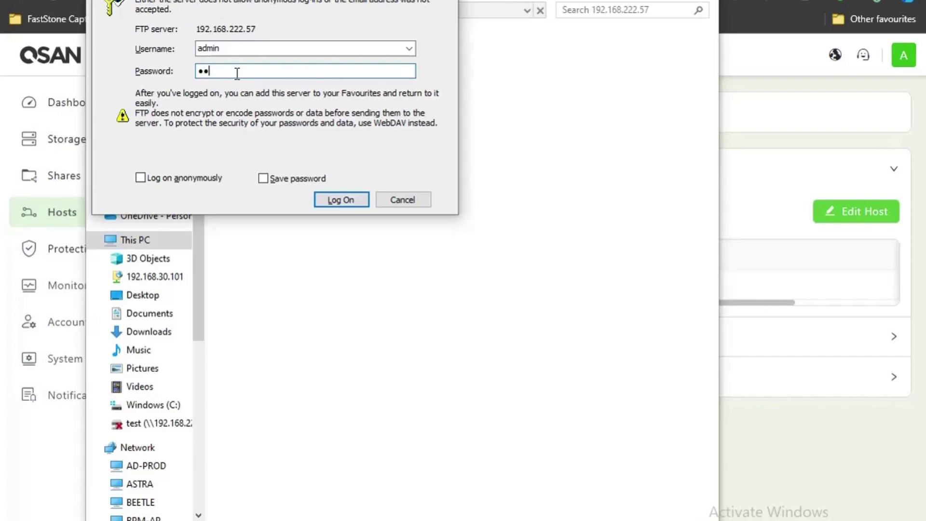
{"action": "left_click", "coordinate": [338, 200]}
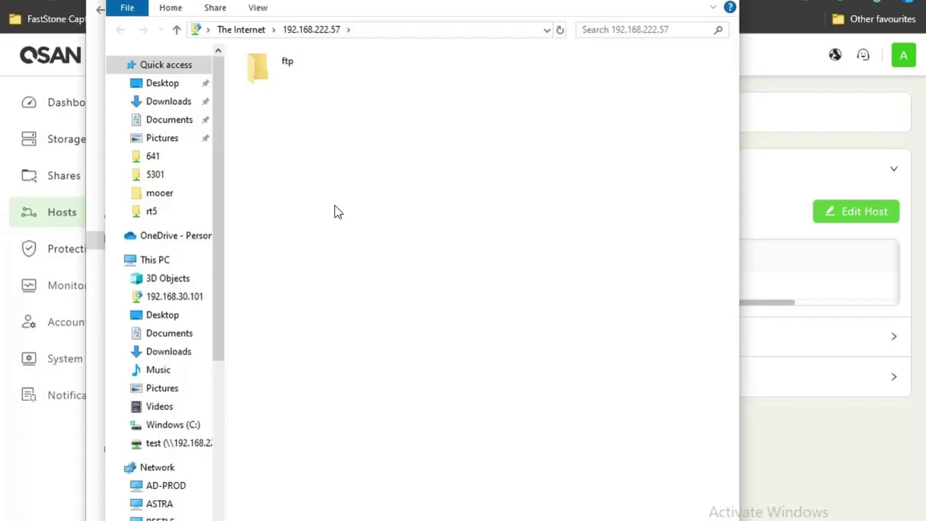
Open the ftp folder on the server and create a new folder named test inside it
{"action": "left_click", "coordinate": [294, 60]}
{"action": "left_click", "coordinate": [293, 61]}
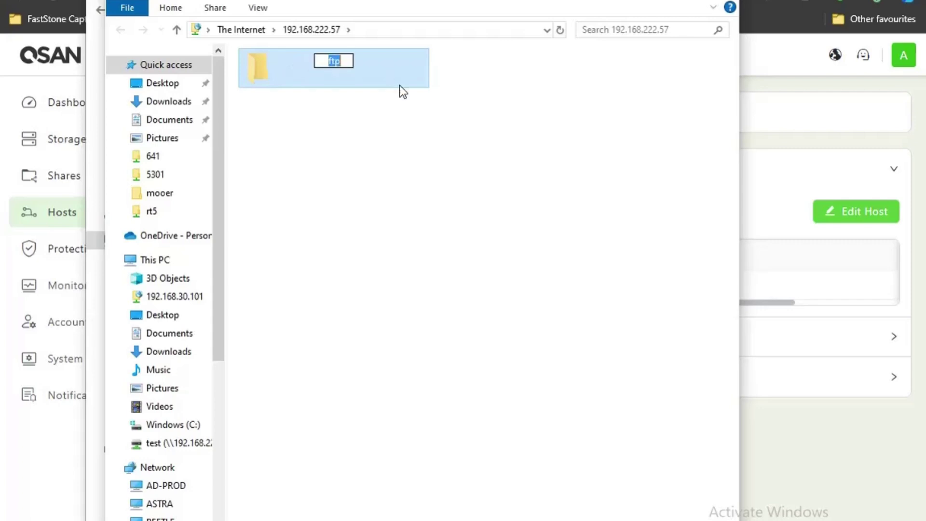
{"action": "left_click", "coordinate": [407, 158]}
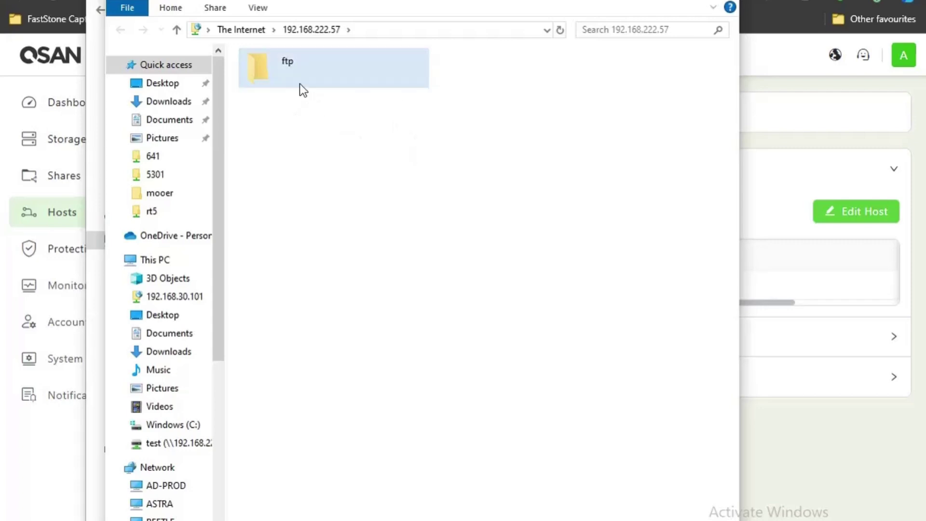
{"action": "double_click", "coordinate": [302, 86]}
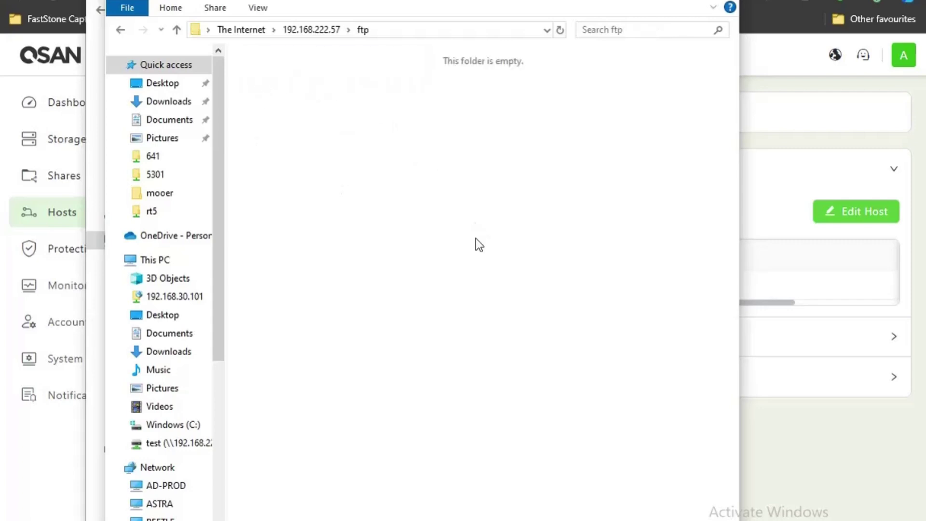
{"action": "right_click", "coordinate": [427, 233]}
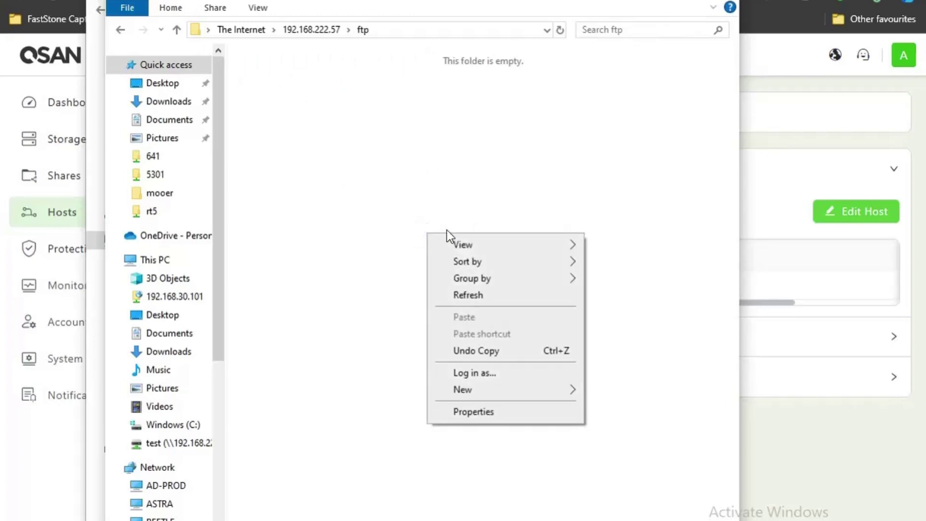
{"action": "mouse_move", "coordinate": [497, 389]}
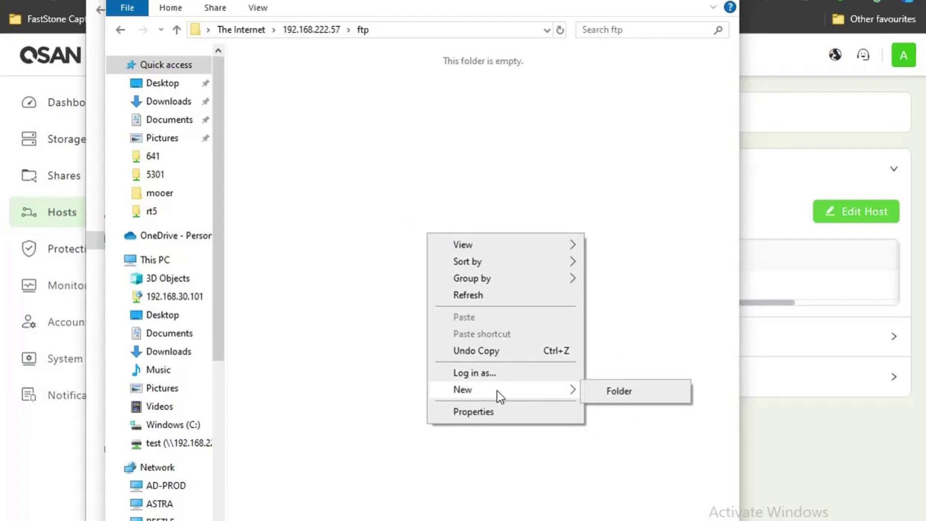
{"action": "left_click", "coordinate": [609, 395]}
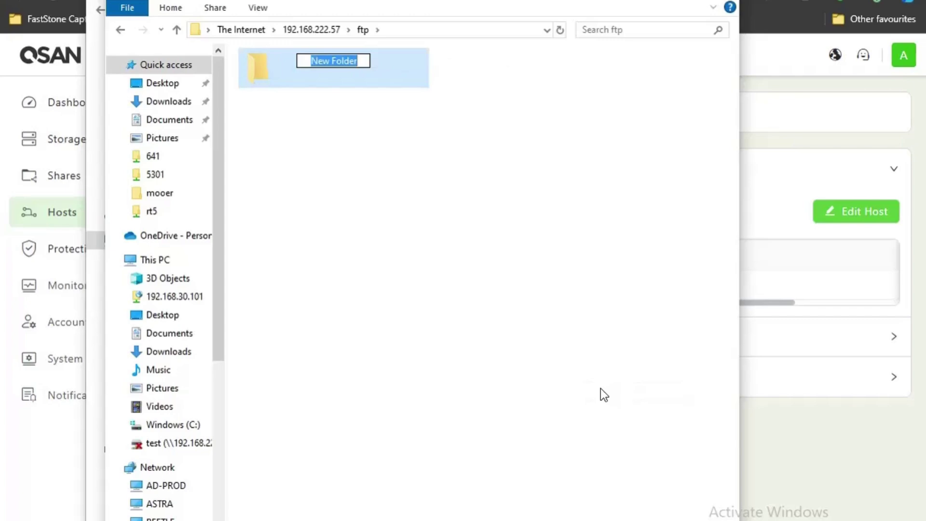
{"action": "type", "text": "test"}
{"action": "key", "text": "Return"}
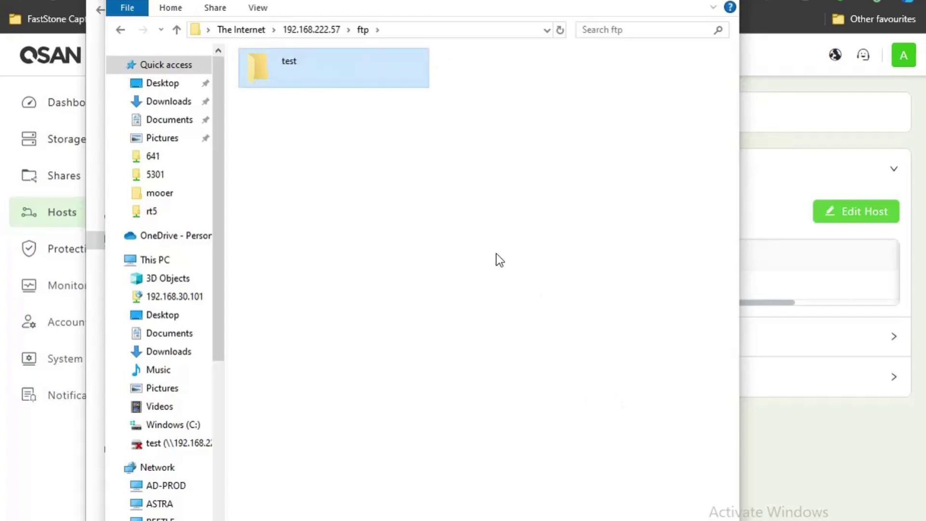
Open the test folder, return to the server's top level, and switch back to the QSAN interface
{"action": "left_click", "coordinate": [496, 254]}
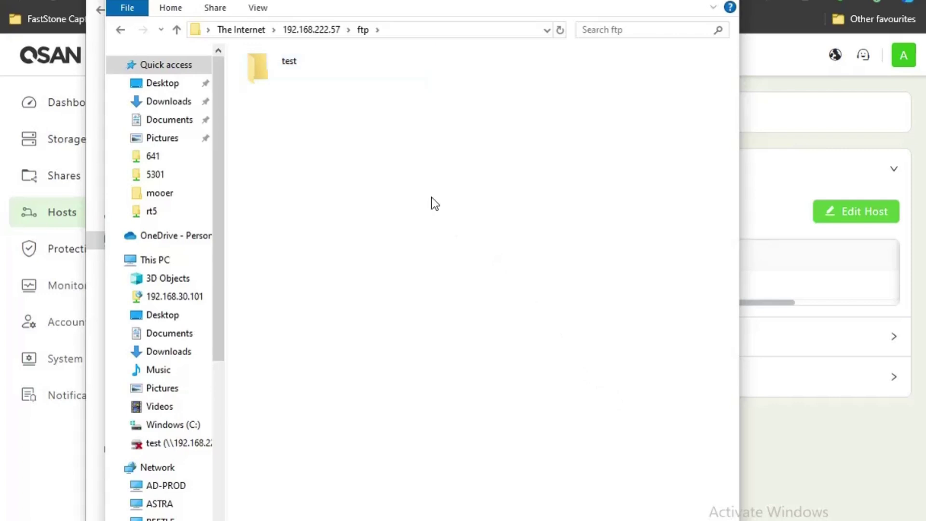
{"action": "double_click", "coordinate": [314, 75]}
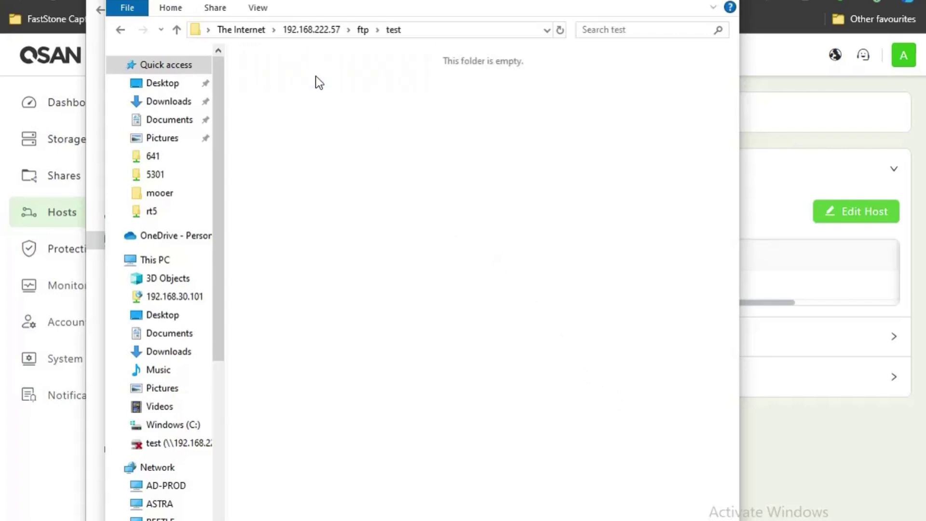
{"action": "left_click", "coordinate": [311, 29]}
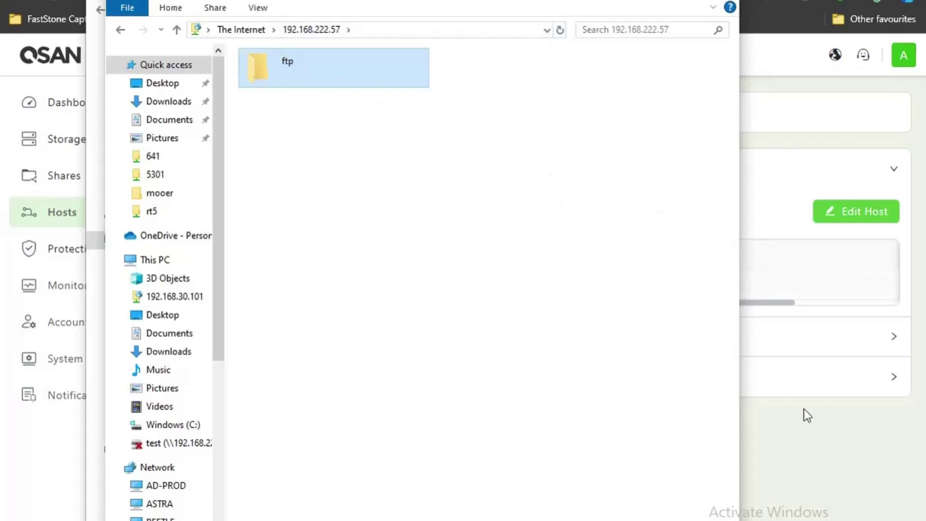
{"action": "left_click", "coordinate": [793, 432]}
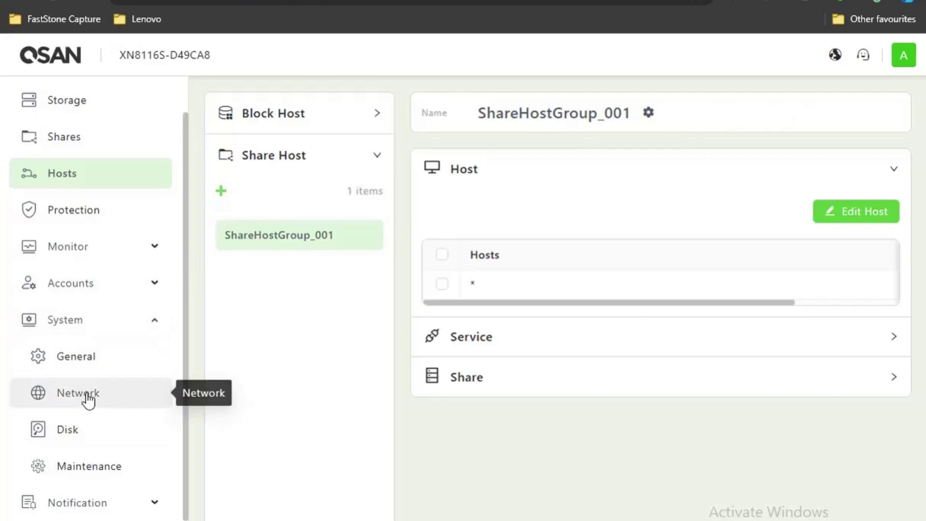
Open System > Network Data Service and scroll to FTP: port 21, passive ports 49152–49184
{"action": "left_click", "coordinate": [87, 398]}
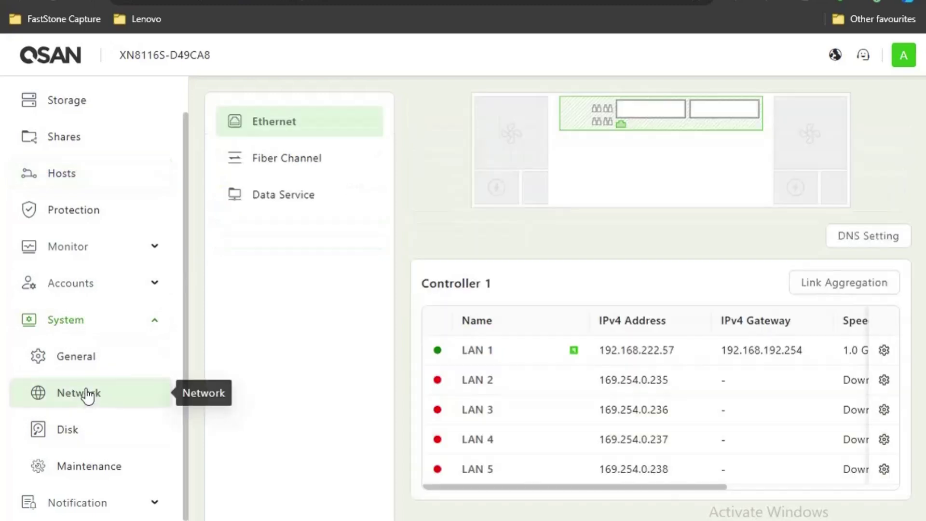
{"action": "left_click", "coordinate": [287, 205]}
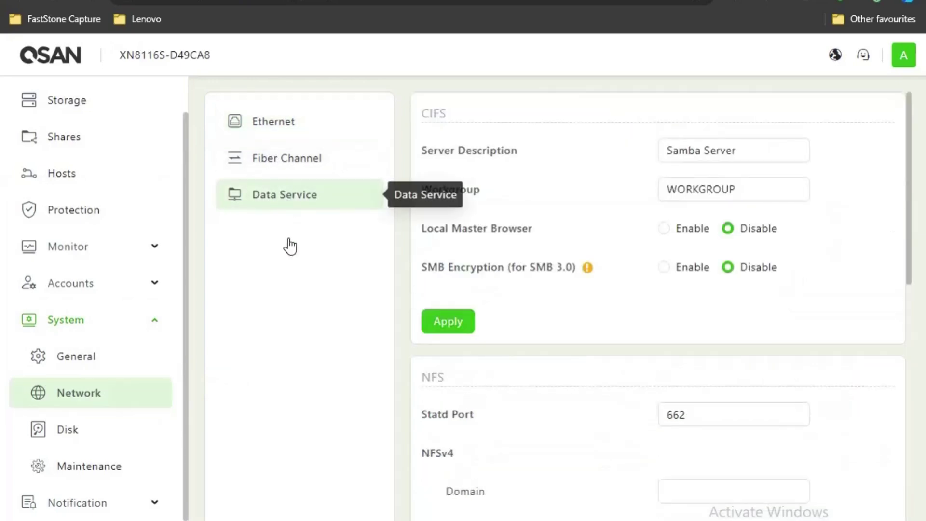
{"action": "scroll", "coordinate": [625, 180], "scroll_direction": "down", "scroll_amount": 6}
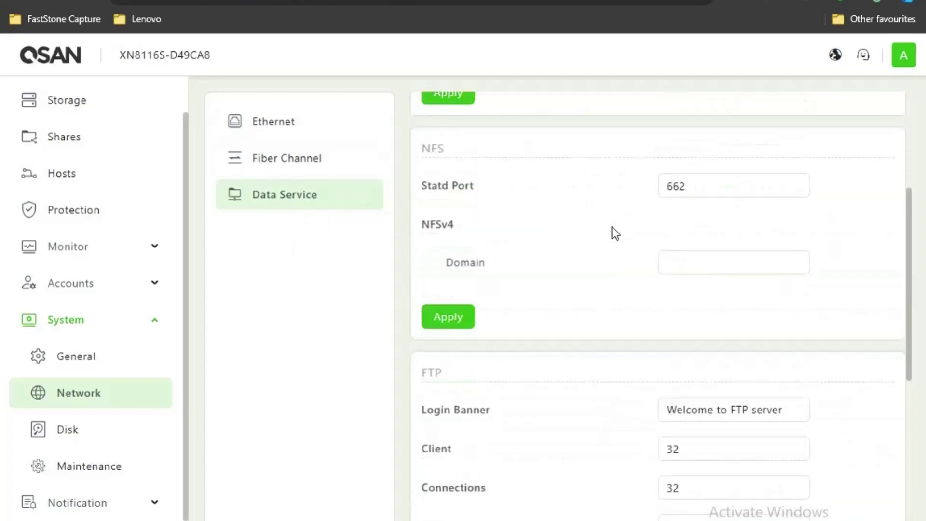
{"action": "scroll", "coordinate": [618, 275], "scroll_direction": "down", "scroll_amount": 3}
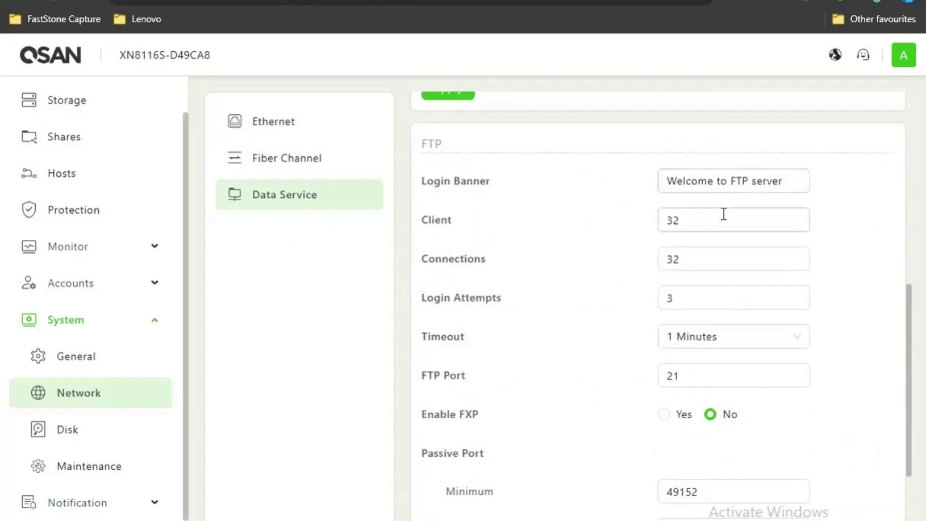
{"action": "left_click", "coordinate": [764, 263]}
{"action": "scroll", "coordinate": [598, 365], "scroll_direction": "down", "scroll_amount": 2}
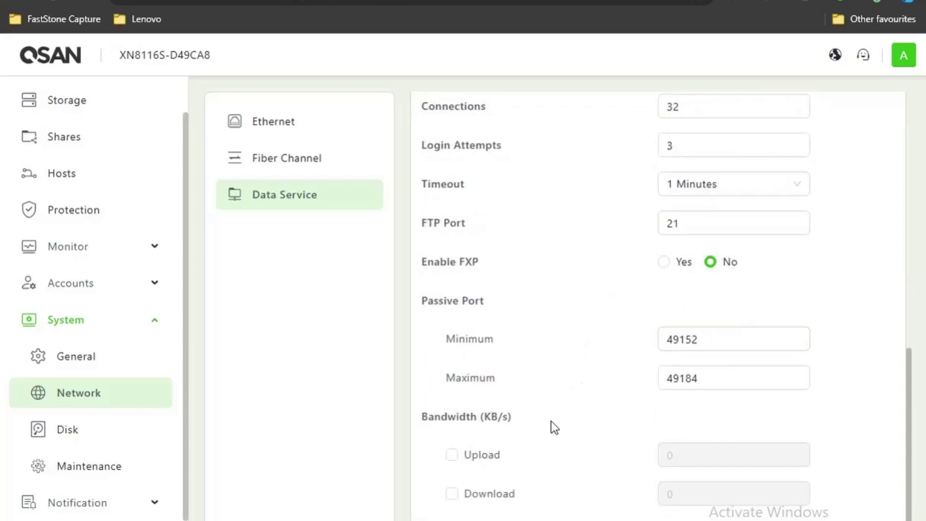
{"action": "scroll", "coordinate": [526, 446], "scroll_direction": "down", "scroll_amount": 1}
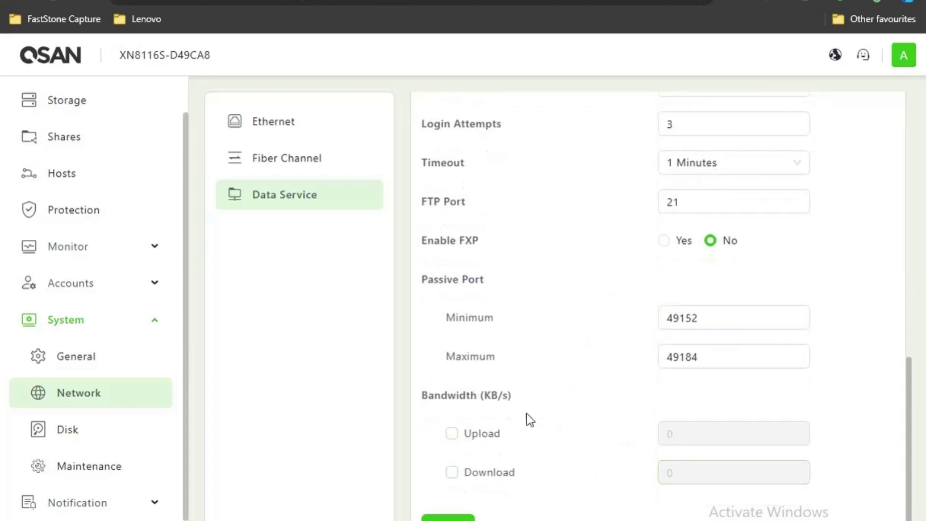